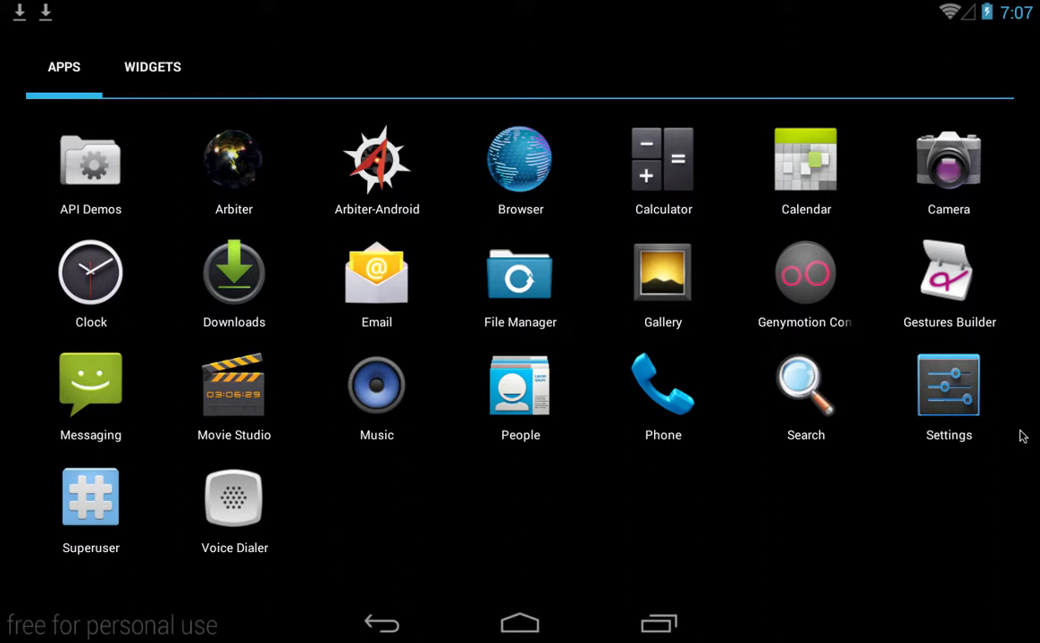
Launch Arbiter-Android and review the project's overlay and base layers, then return to the map.
{"action": "left_click", "coordinate": [380, 172]}
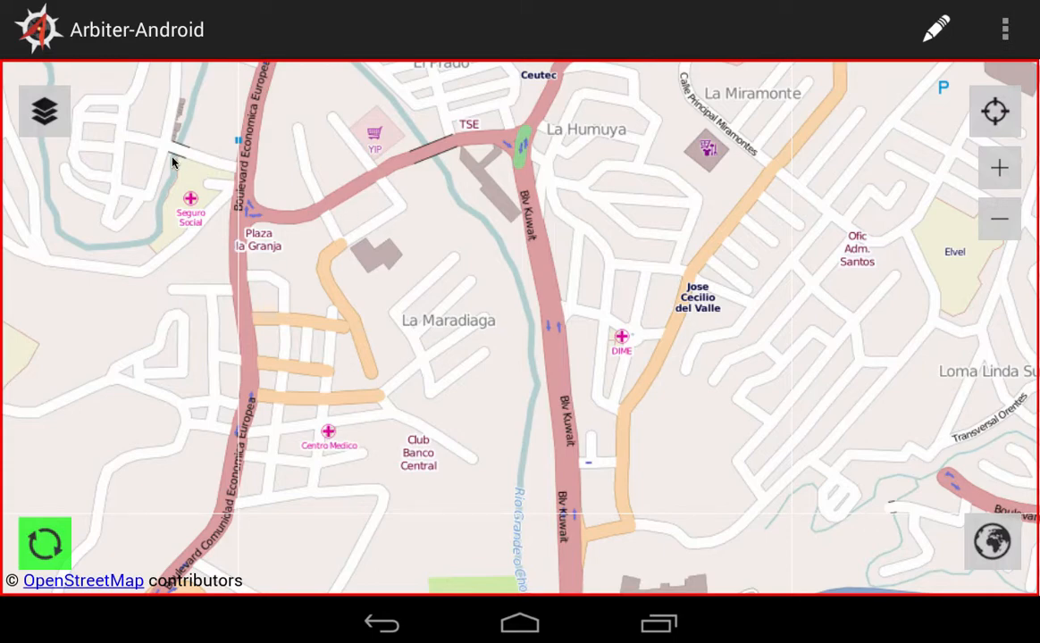
{"action": "left_click", "coordinate": [45, 112]}
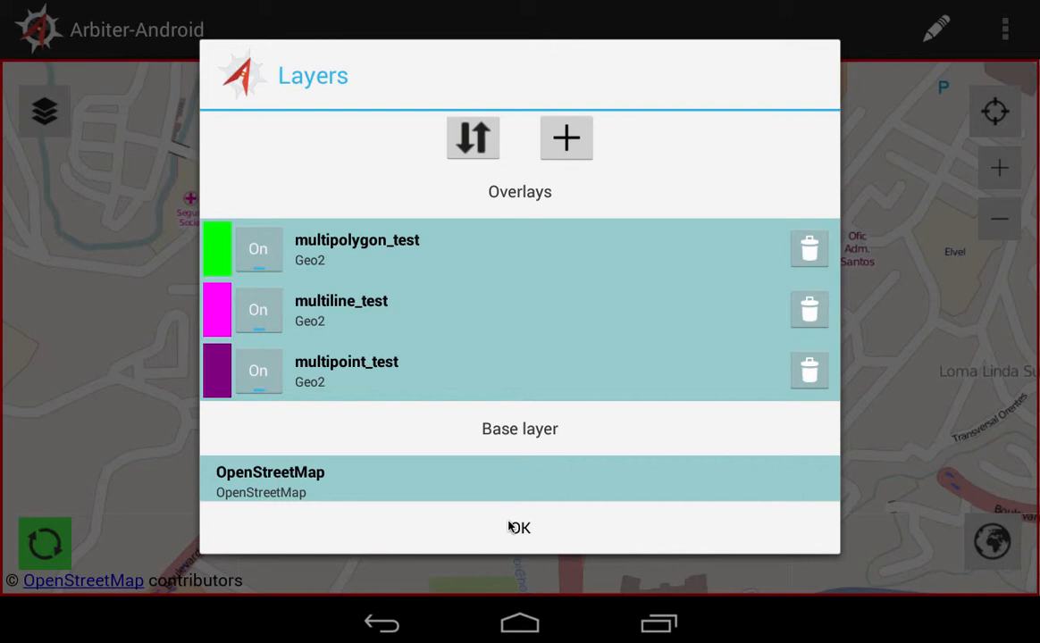
{"action": "left_click", "coordinate": [512, 528]}
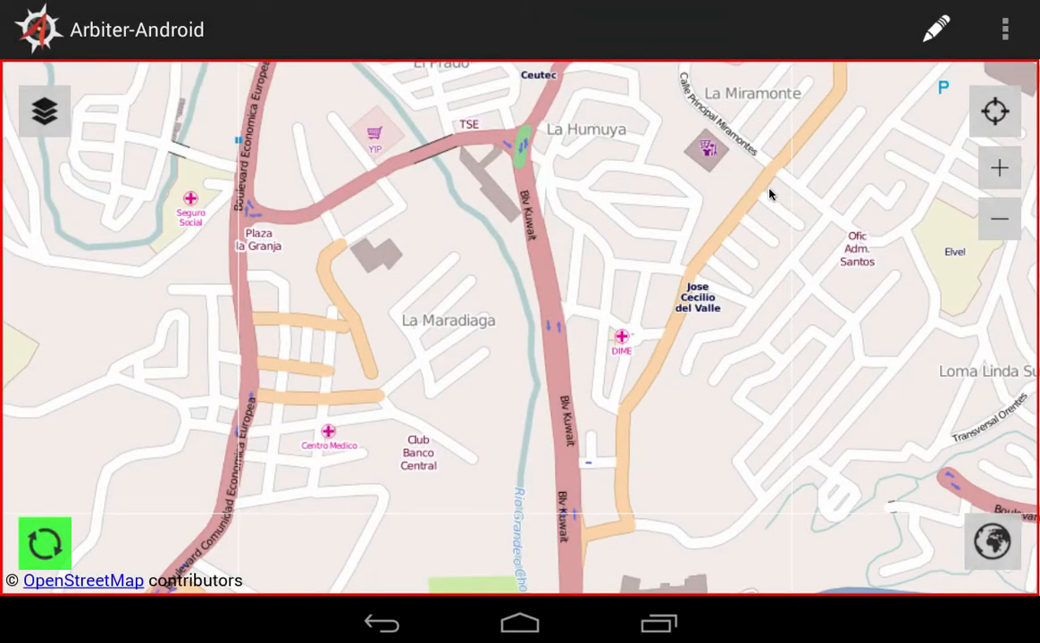
Insert a three-part point feature into multipoint_test, with points west of Transversal Orentes, east of southern Blv Kuwait, and southeast of La Humuya.
{"action": "left_click", "coordinate": [936, 30]}
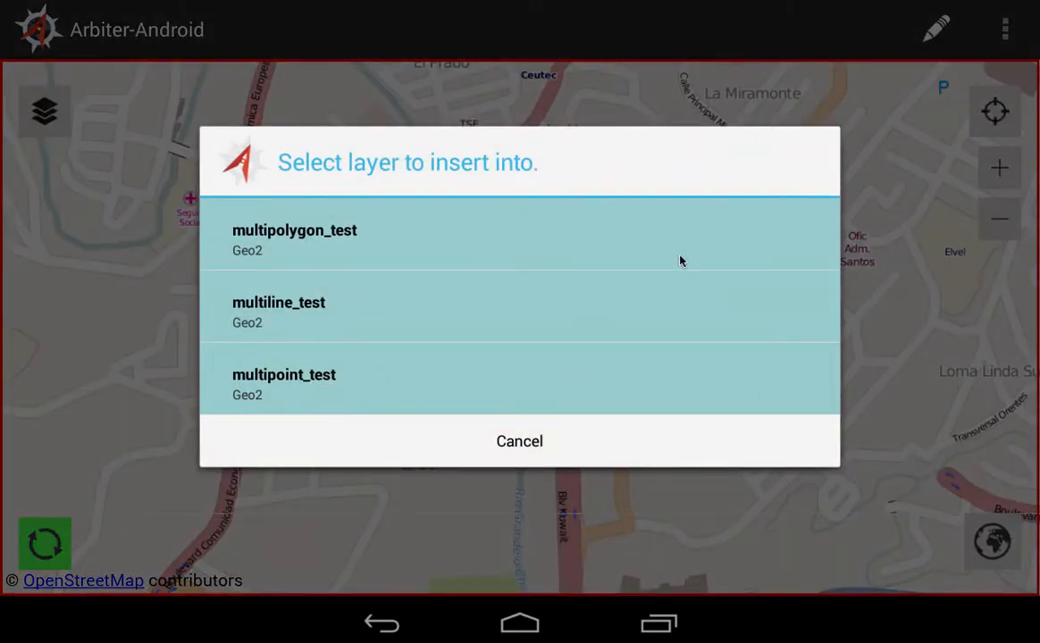
{"action": "left_click", "coordinate": [431, 375]}
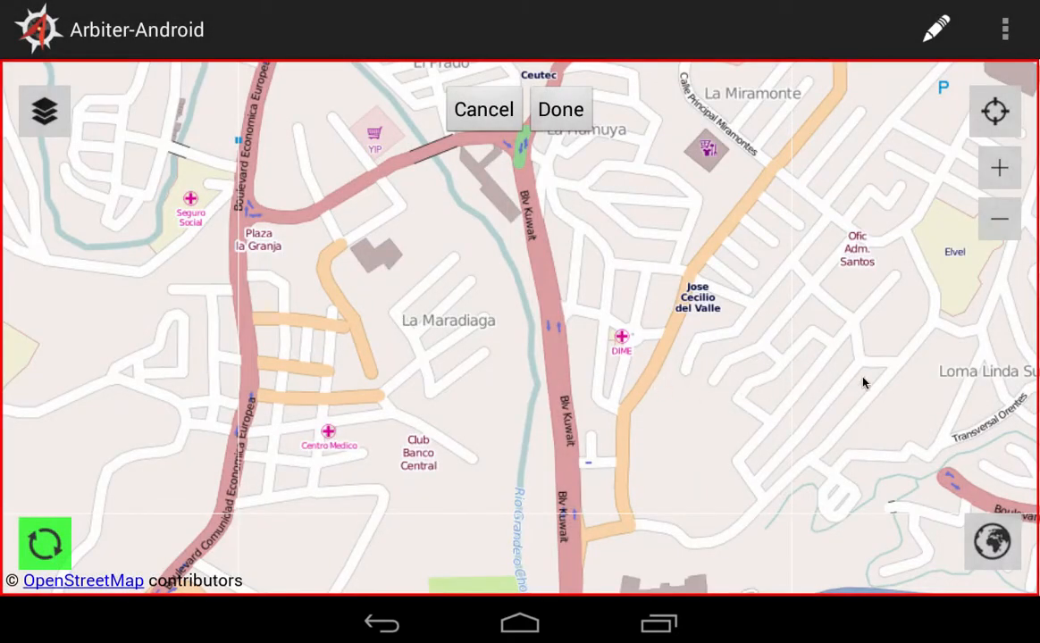
{"action": "left_click", "coordinate": [904, 427]}
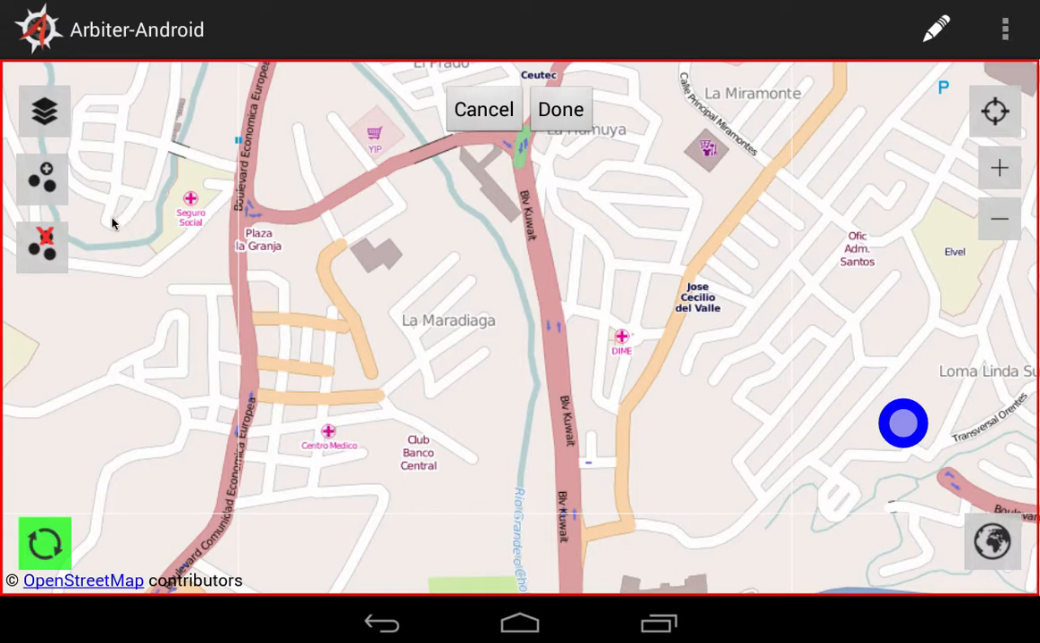
{"action": "left_click", "coordinate": [55, 178]}
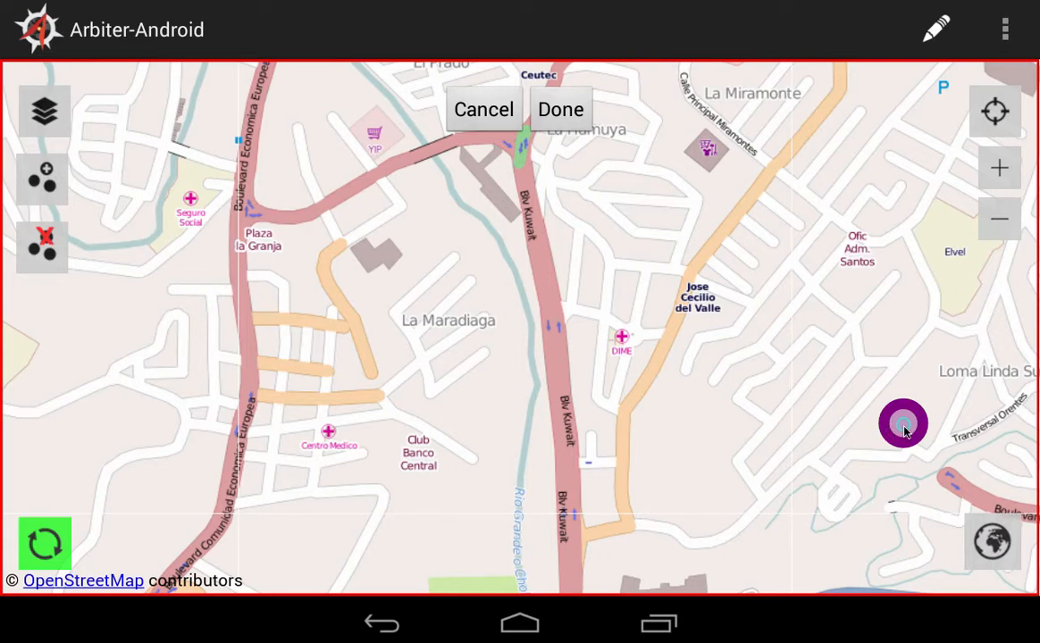
{"action": "left_click", "coordinate": [681, 515]}
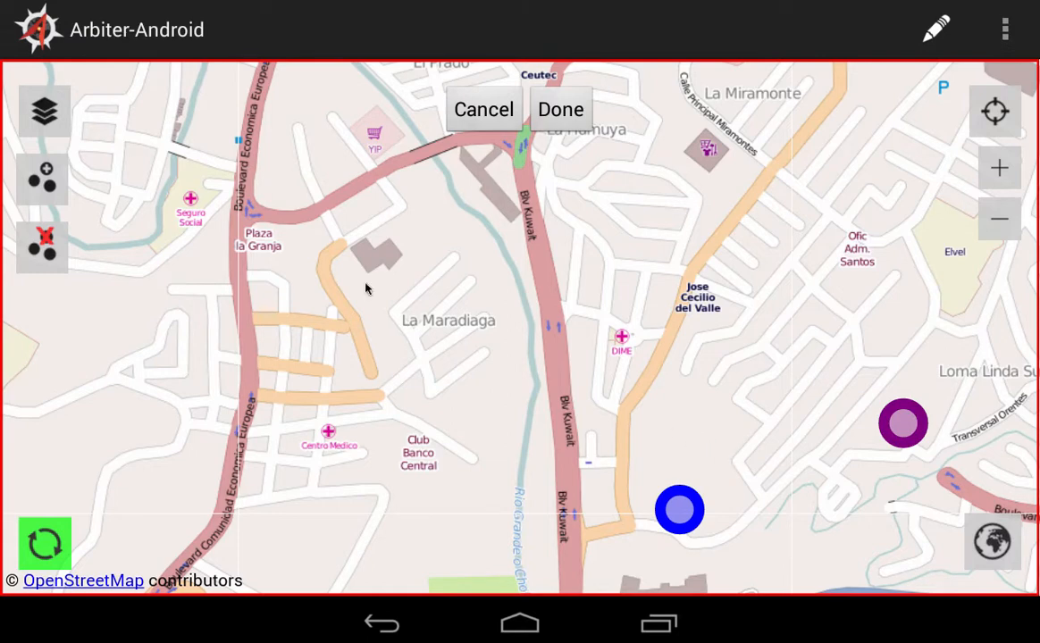
{"action": "left_click", "coordinate": [29, 183]}
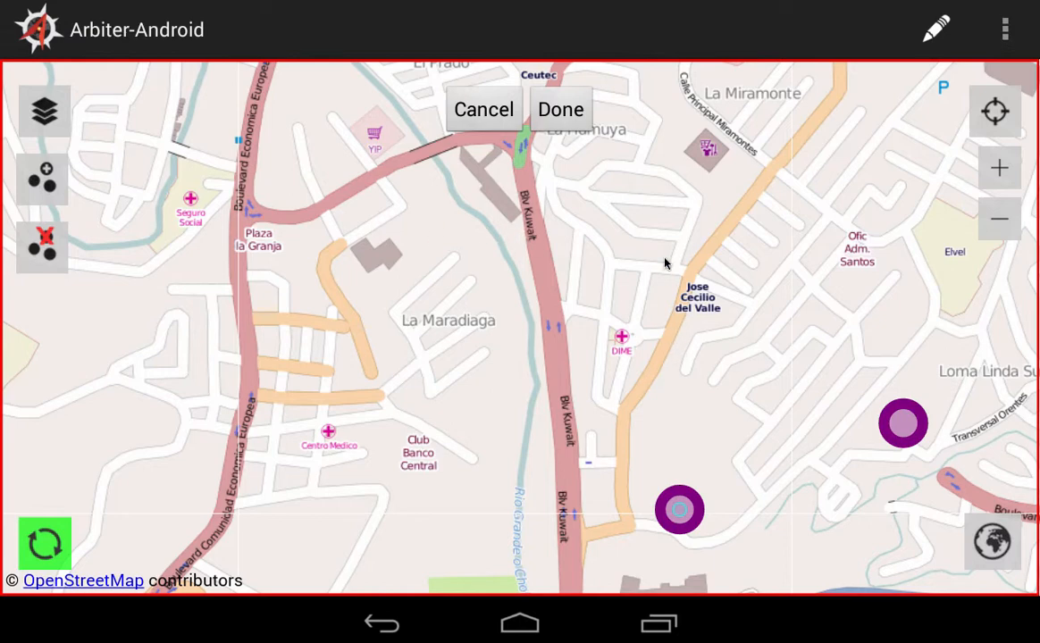
{"action": "left_click", "coordinate": [640, 214]}
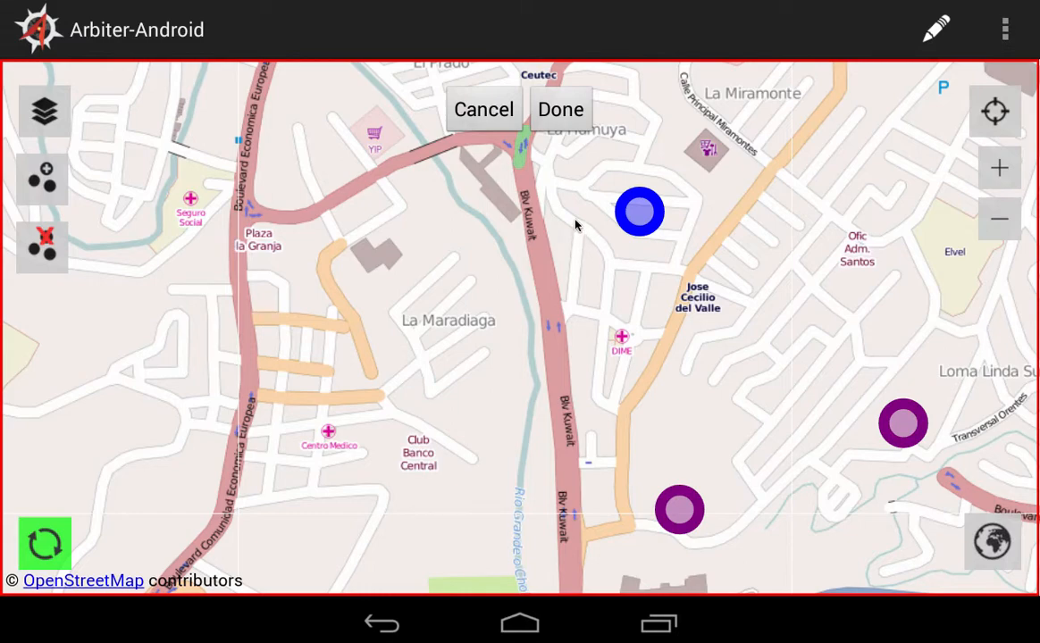
Finish the multipoint feature with the comment "latrine cabin", save it, and review its attributes from the map.
{"action": "left_click", "coordinate": [556, 107]}
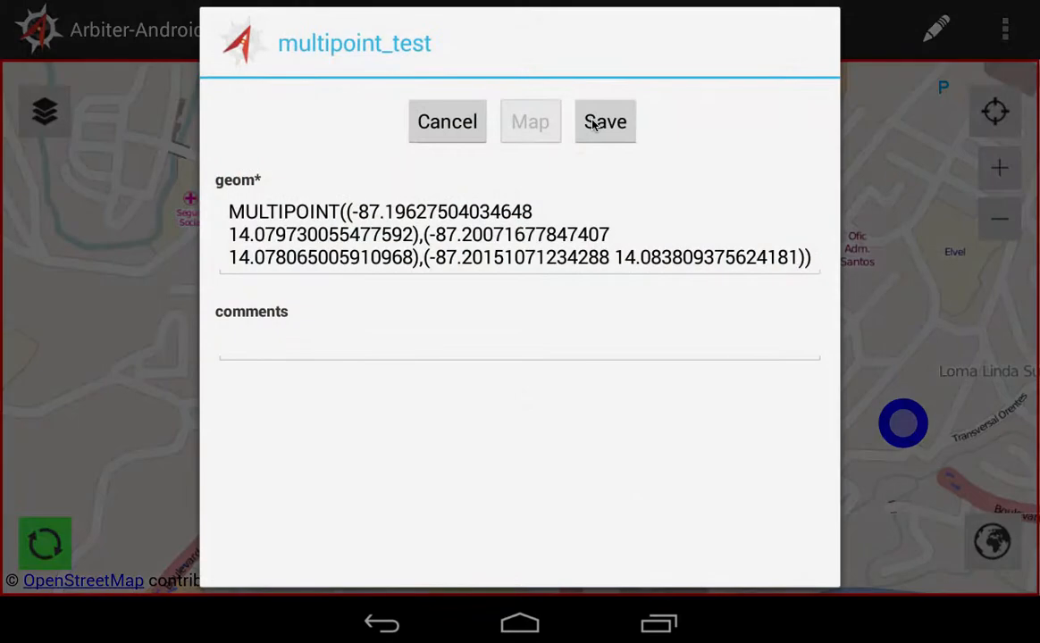
{"action": "left_click", "coordinate": [437, 335]}
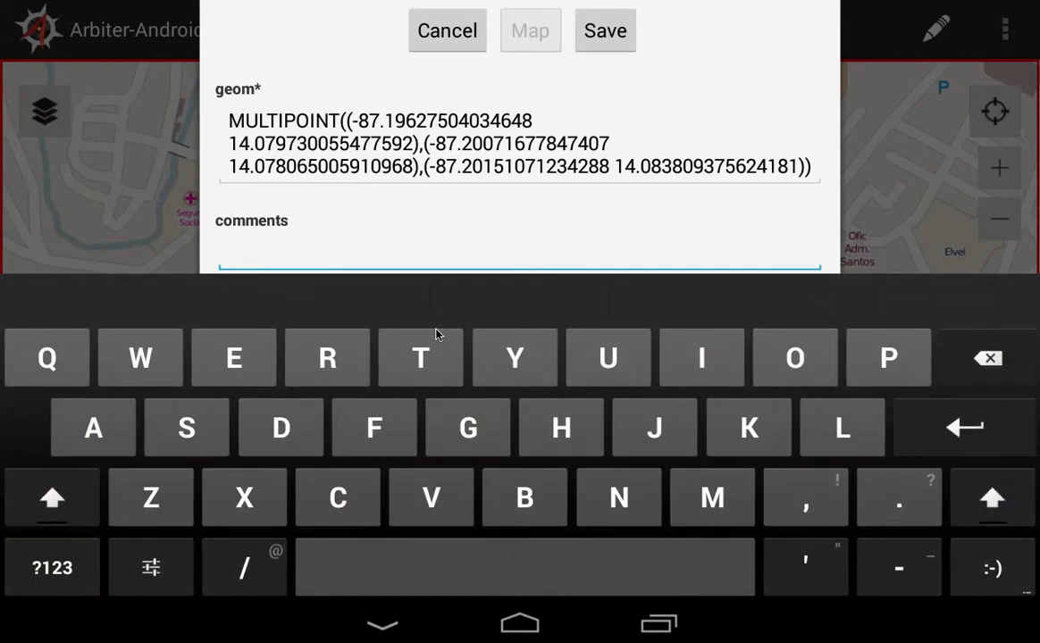
{"action": "type", "text": "latrine c"}
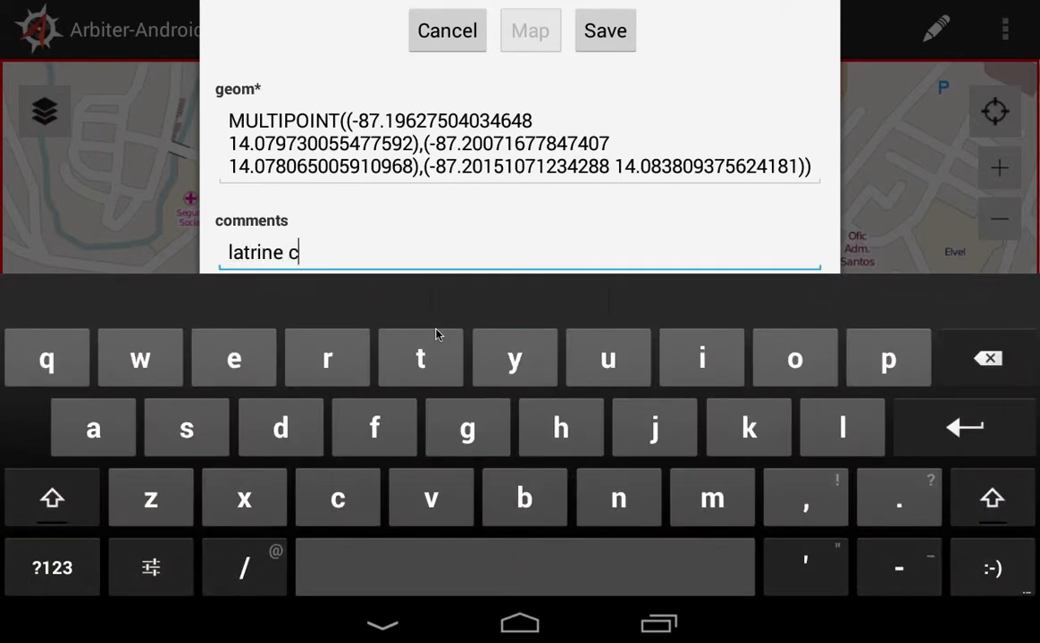
{"action": "type", "text": "abin"}
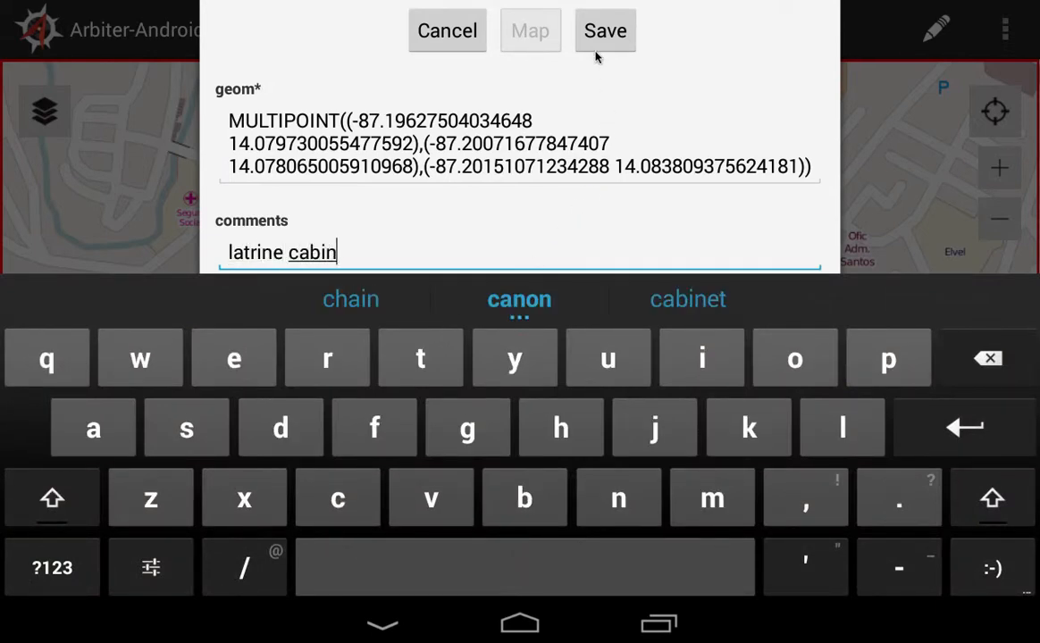
{"action": "left_click", "coordinate": [599, 43]}
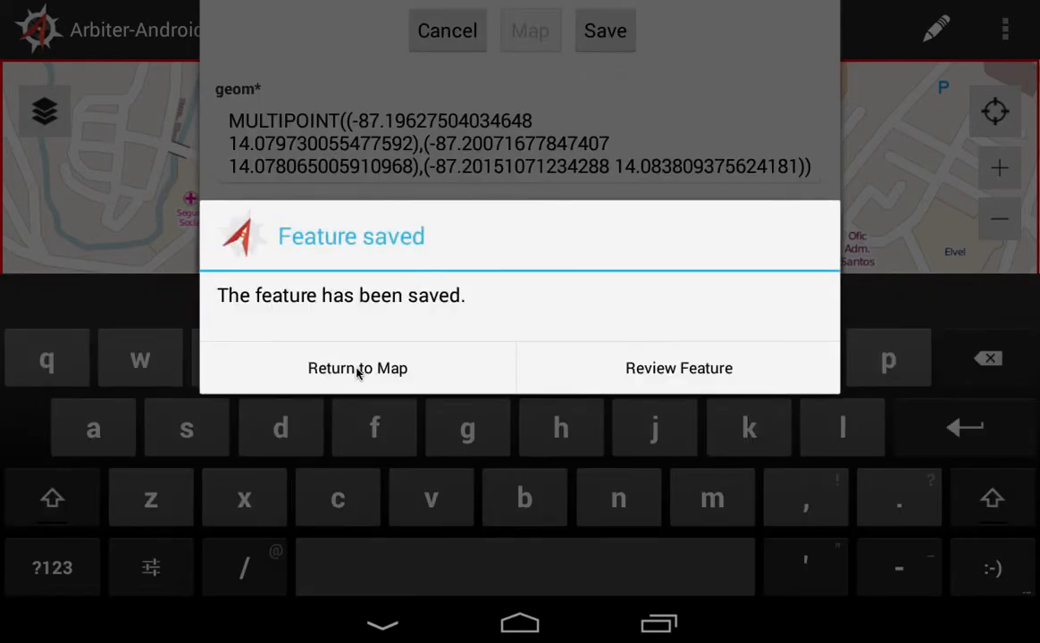
{"action": "left_click", "coordinate": [358, 368]}
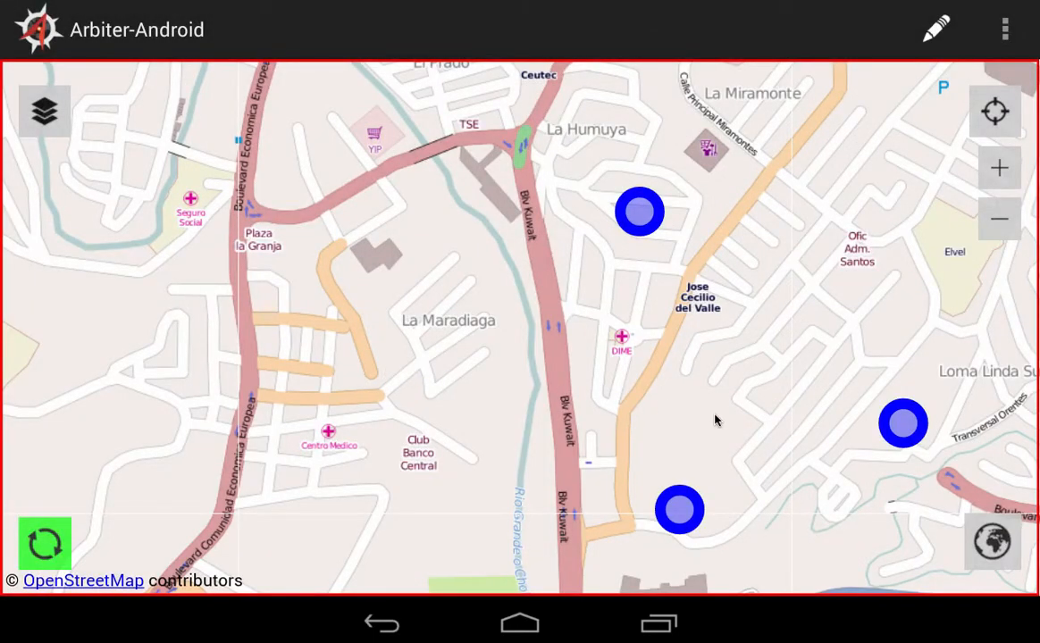
{"action": "left_click", "coordinate": [903, 426]}
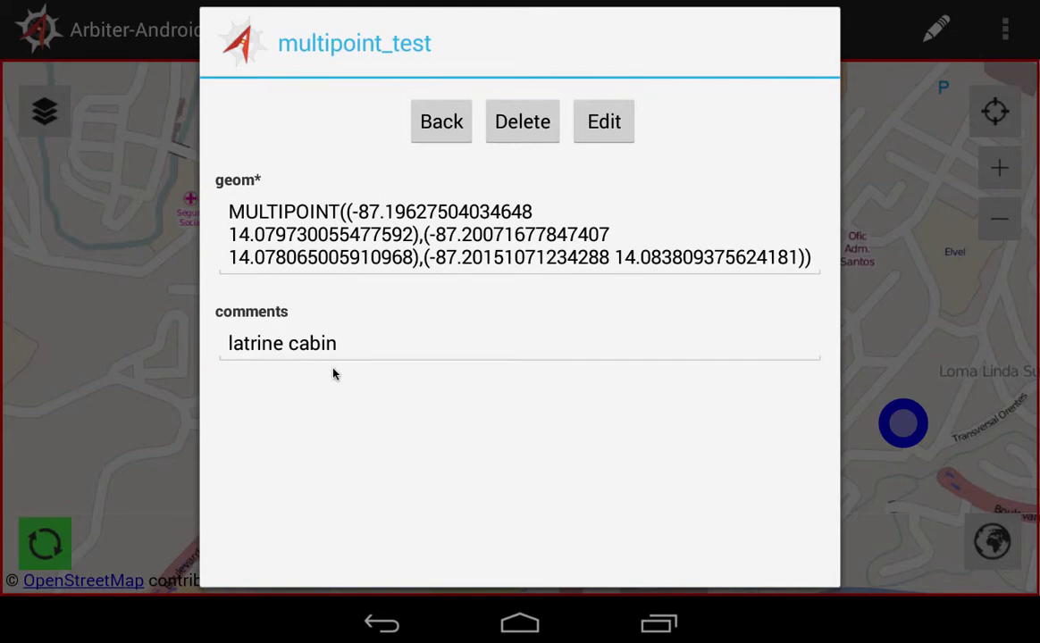
{"action": "left_click", "coordinate": [439, 131]}
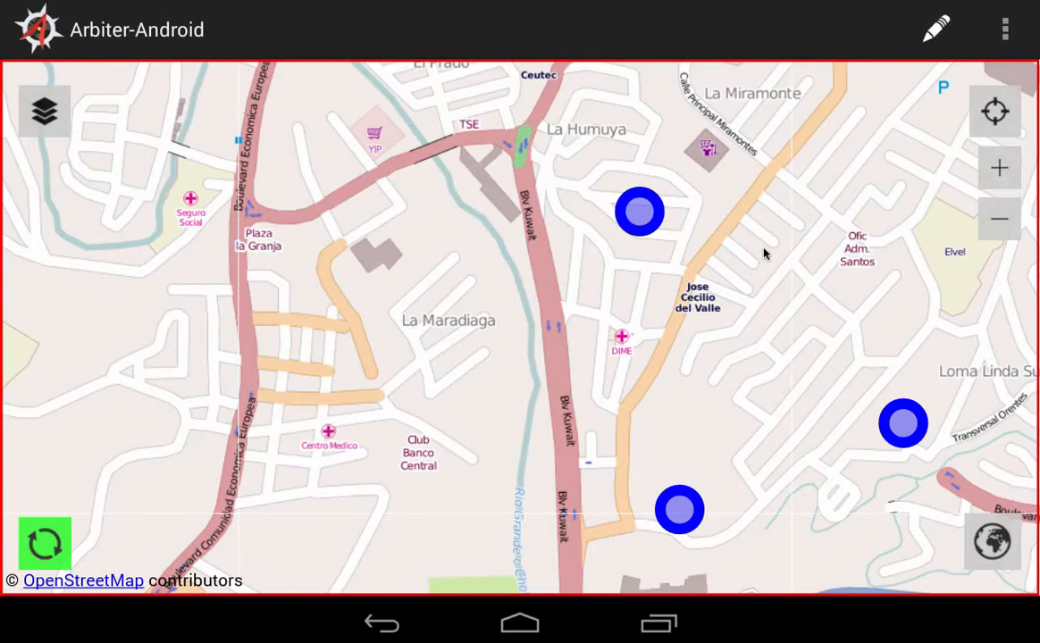
Draw a four-vertex line in multiline_test from Loma Linda southwest below the multipoint feature's two southern points, ending just east of Blv Kuwait.
{"action": "left_click", "coordinate": [936, 29]}
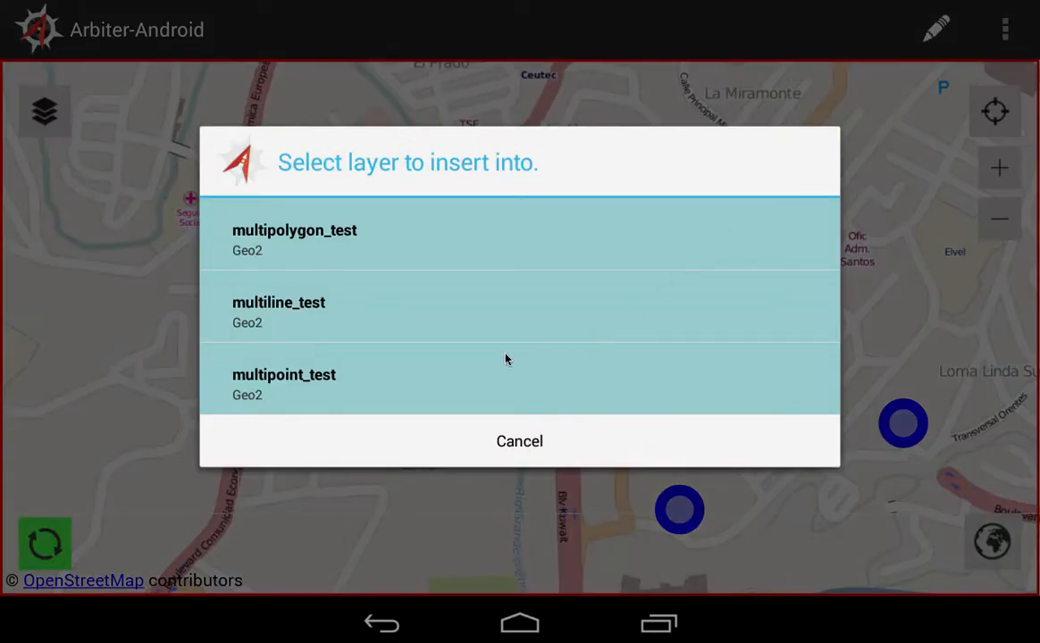
{"action": "left_click", "coordinate": [367, 316]}
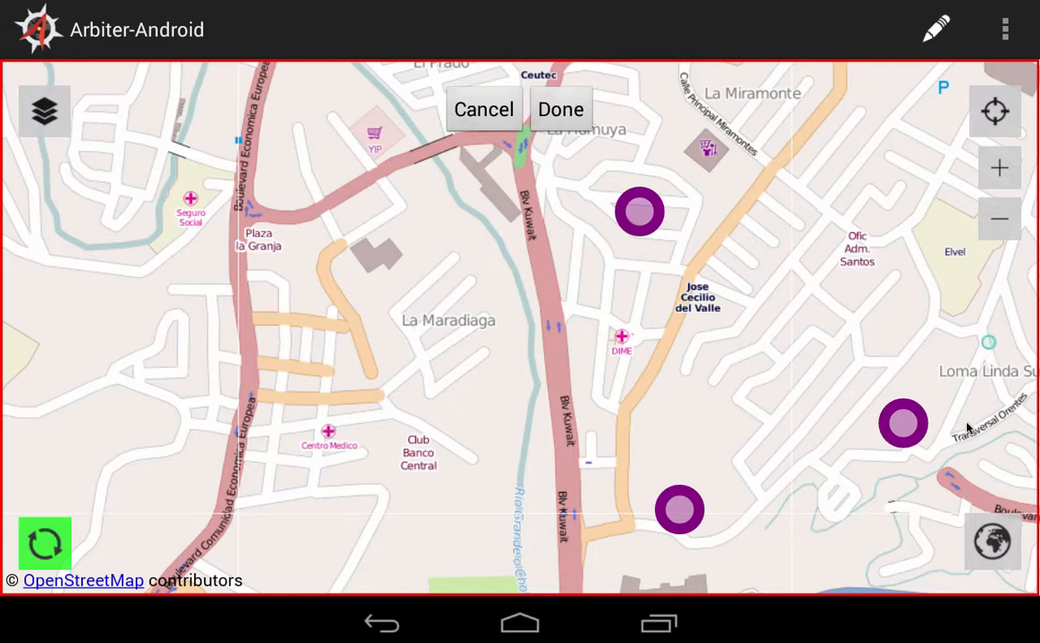
{"action": "left_click", "coordinate": [932, 466]}
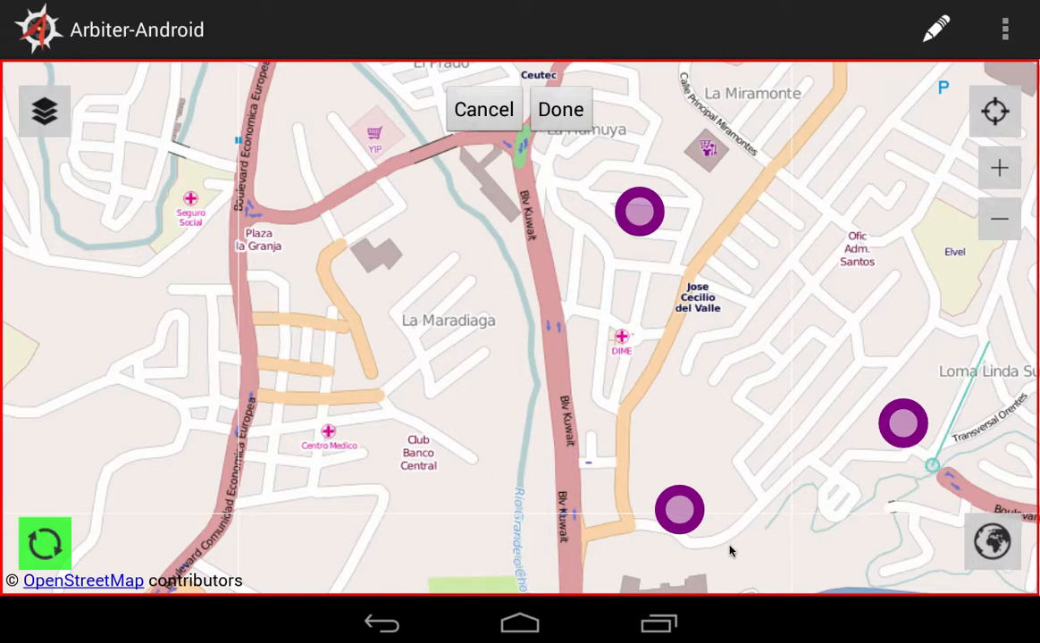
{"action": "left_click", "coordinate": [706, 547]}
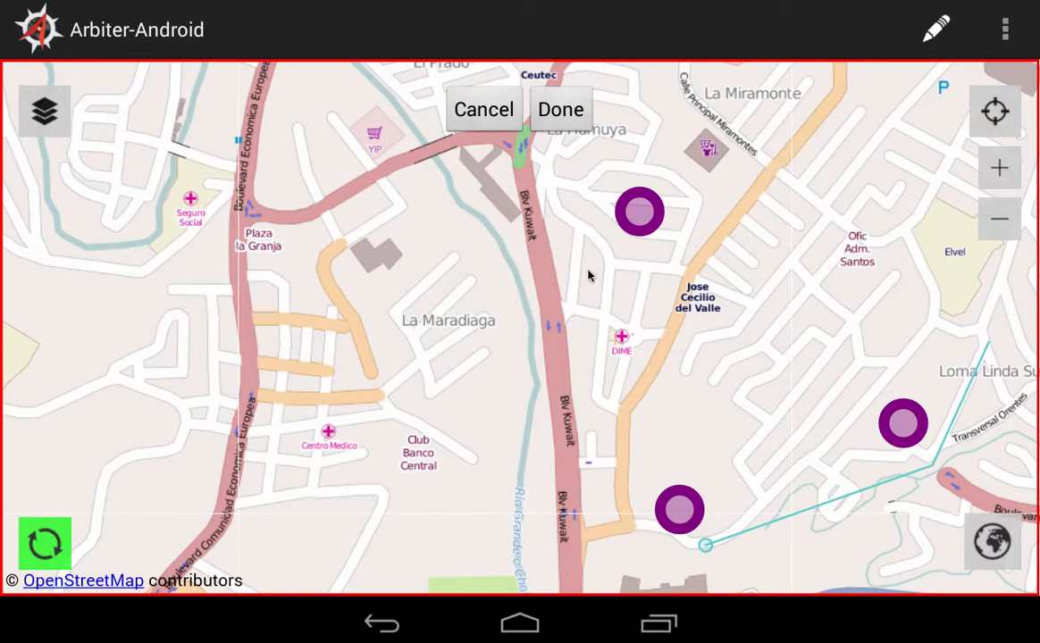
{"action": "left_click", "coordinate": [606, 490]}
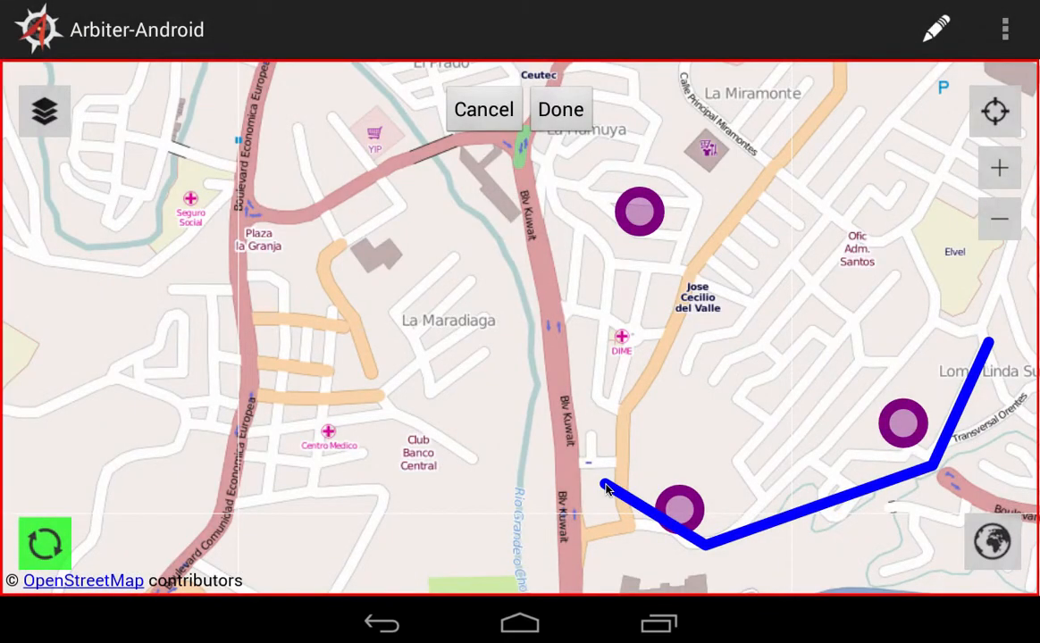
Add a second, three-vertex line part to the multiline feature, from Calle Principal Miramontes past La Humuya down to just west of DIME.
{"action": "left_click", "coordinate": [780, 521]}
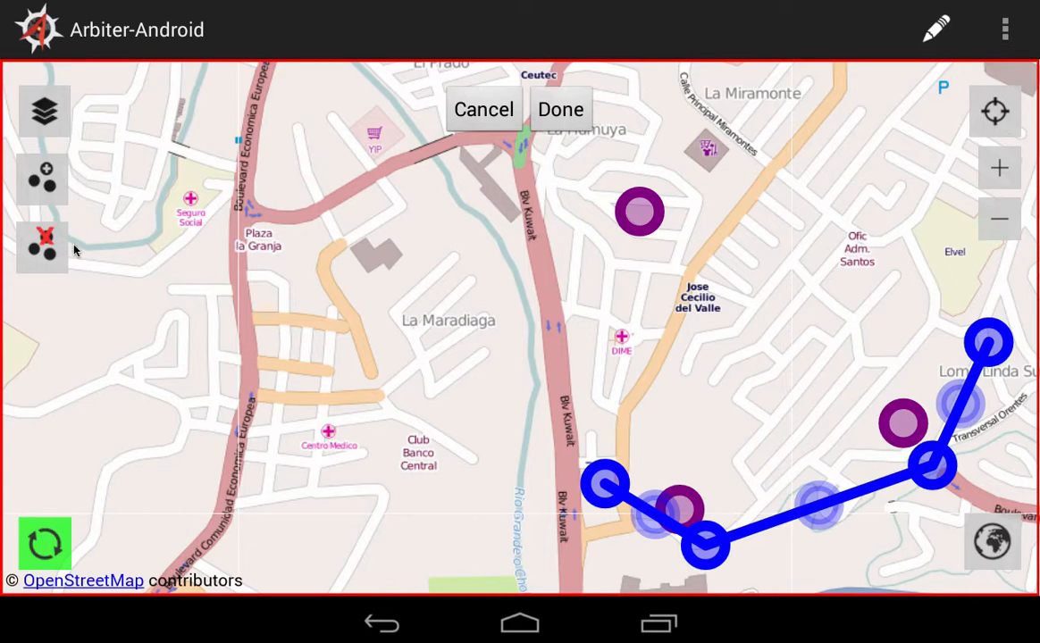
{"action": "left_click", "coordinate": [43, 186]}
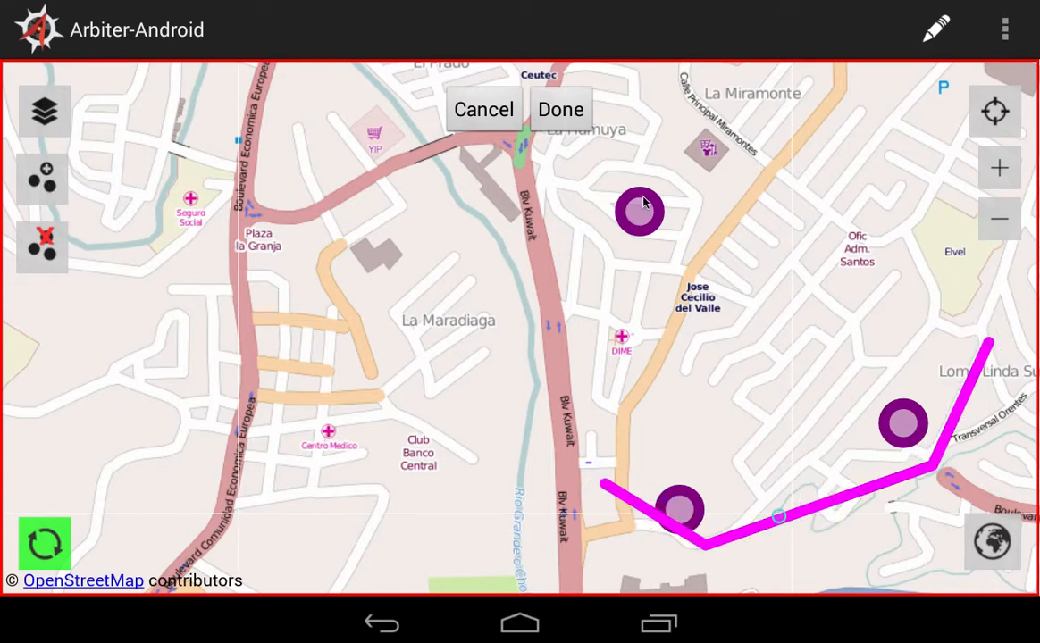
{"action": "left_click", "coordinate": [679, 109]}
{"action": "left_click", "coordinate": [584, 169]}
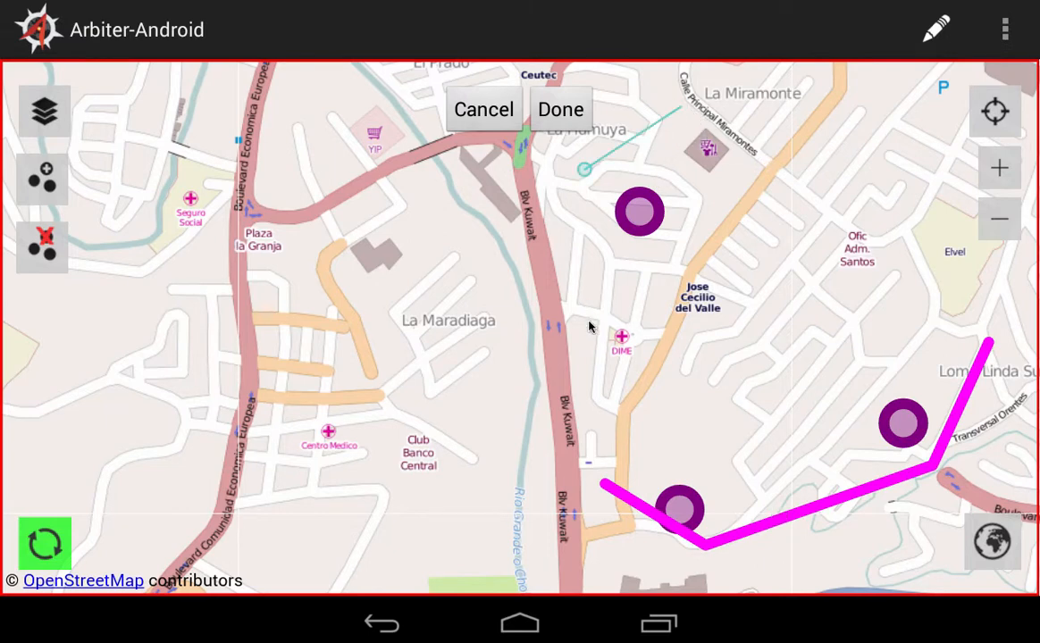
{"action": "left_click", "coordinate": [588, 327]}
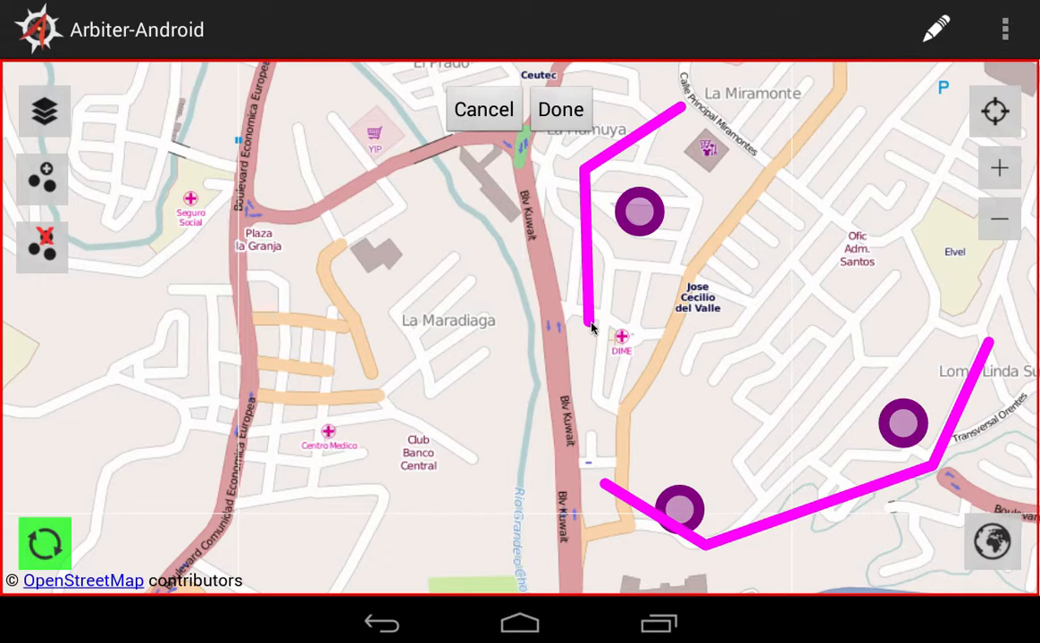
Finish the multiline feature with the comment "fence", save it, and review its attributes from the map.
{"action": "left_click", "coordinate": [552, 119]}
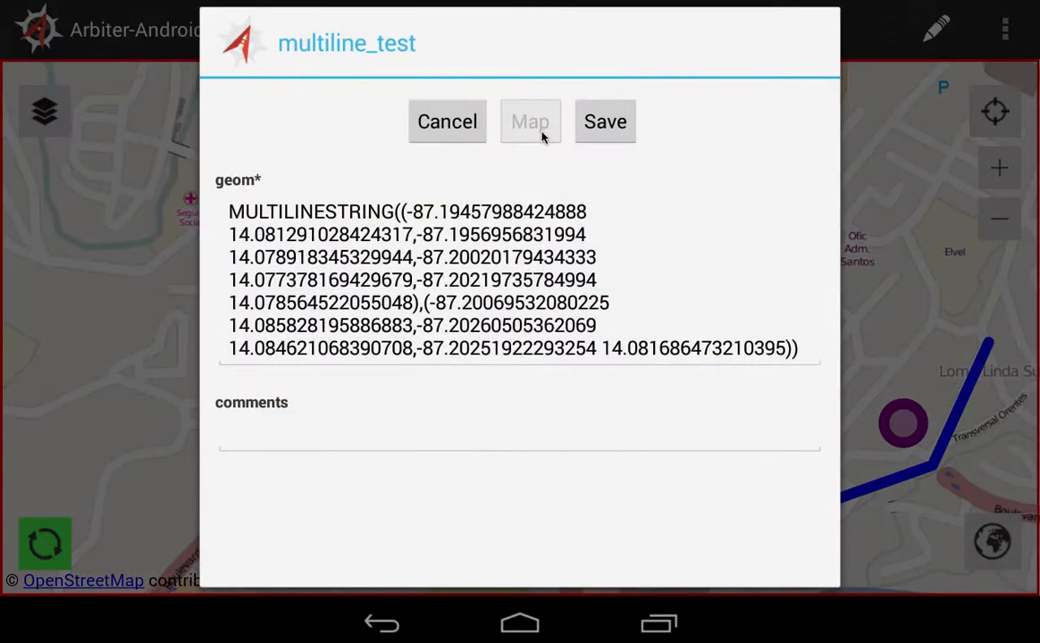
{"action": "left_click", "coordinate": [320, 423]}
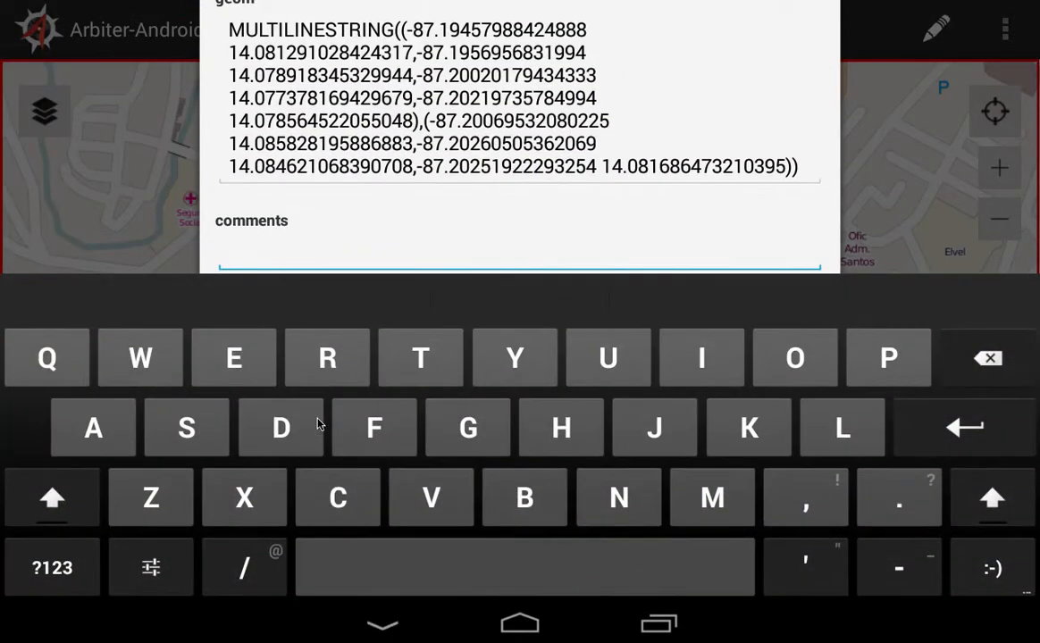
{"action": "type", "text": "fence"}
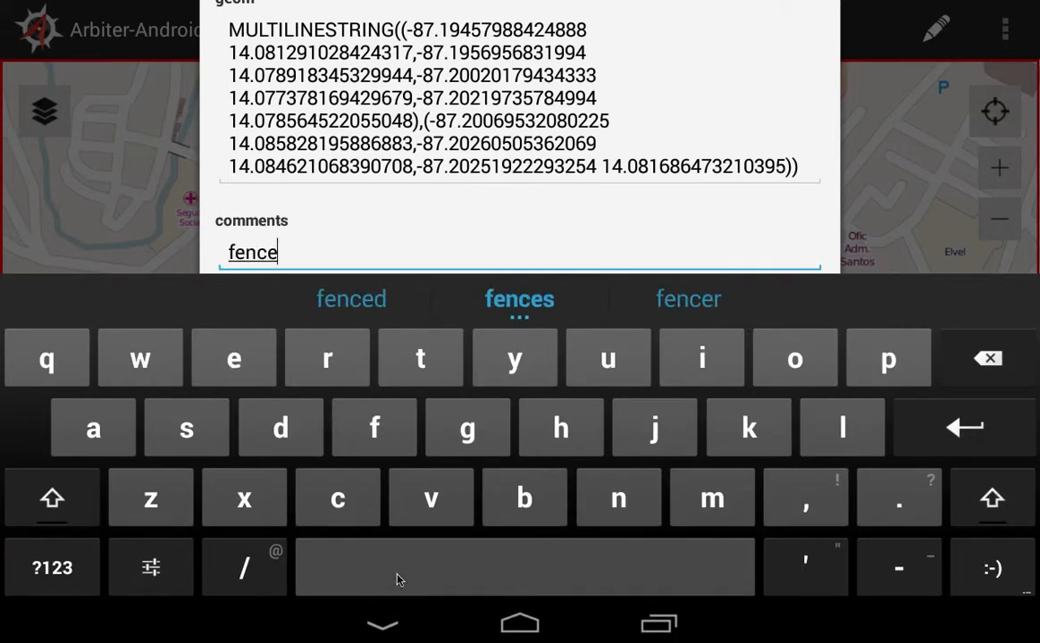
{"action": "left_click", "coordinate": [394, 623]}
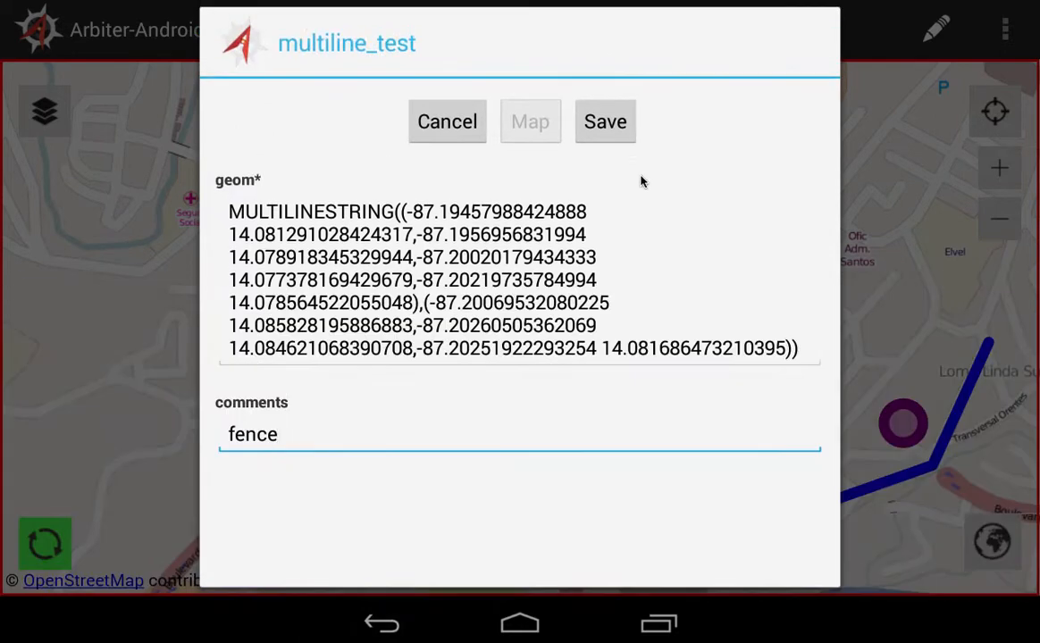
{"action": "left_click", "coordinate": [609, 120]}
{"action": "left_click", "coordinate": [325, 382]}
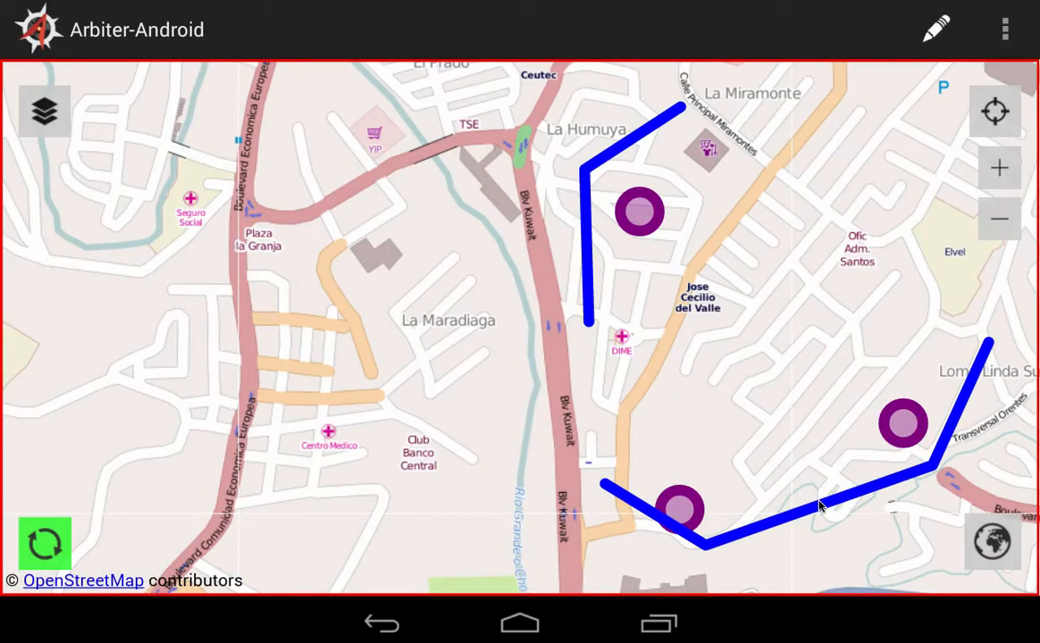
{"action": "left_click", "coordinate": [818, 506]}
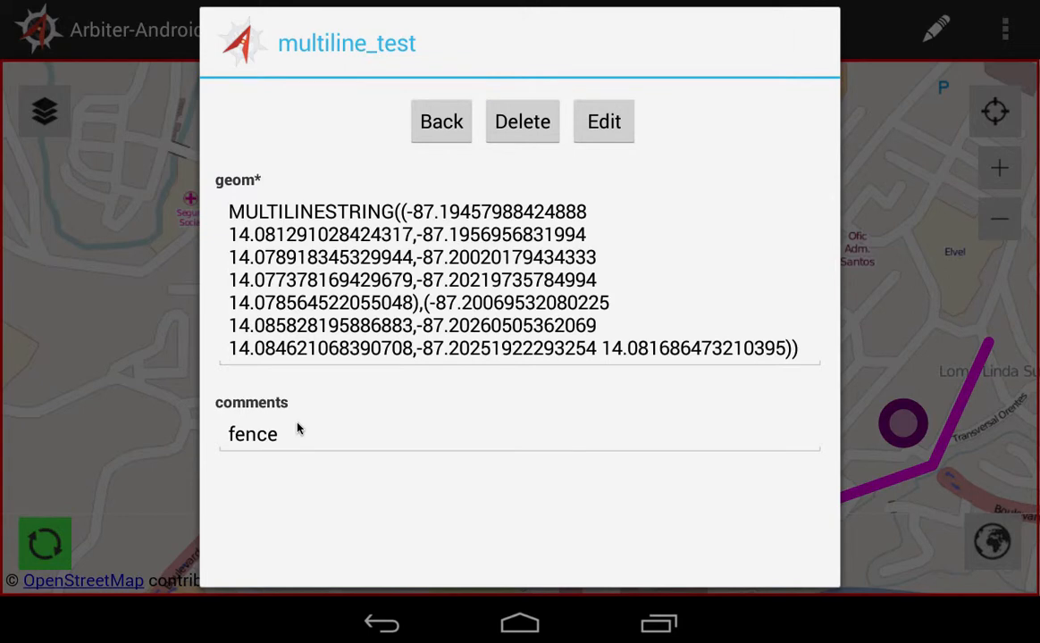
{"action": "left_click", "coordinate": [419, 116]}
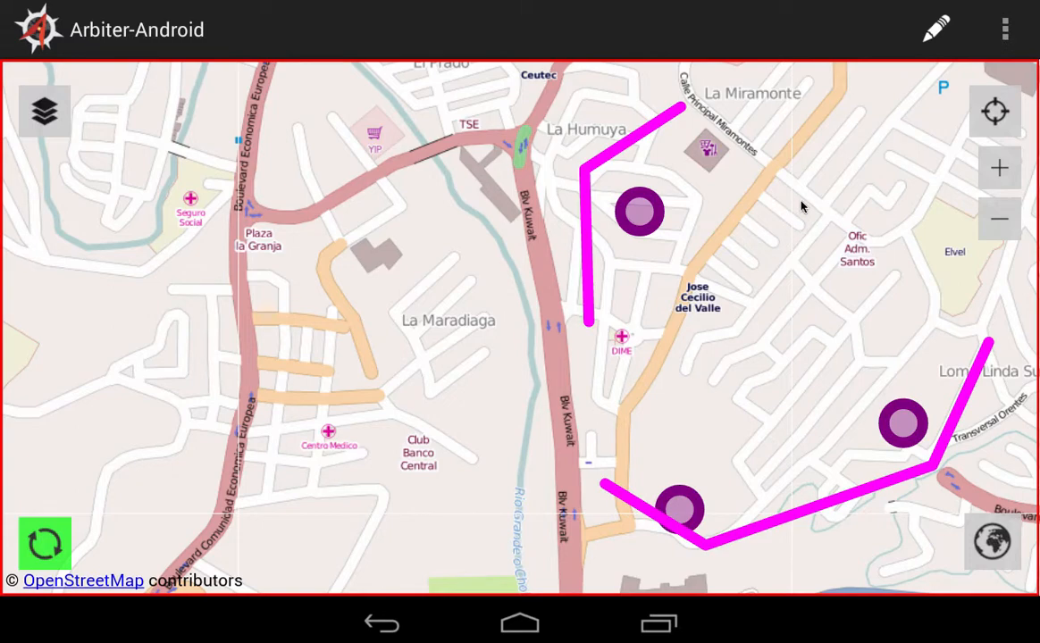
Draw a five-sided polygon in multipolygon_test around and just south of the Club Banco Central label.
{"action": "left_click", "coordinate": [935, 30]}
{"action": "left_click", "coordinate": [281, 213]}
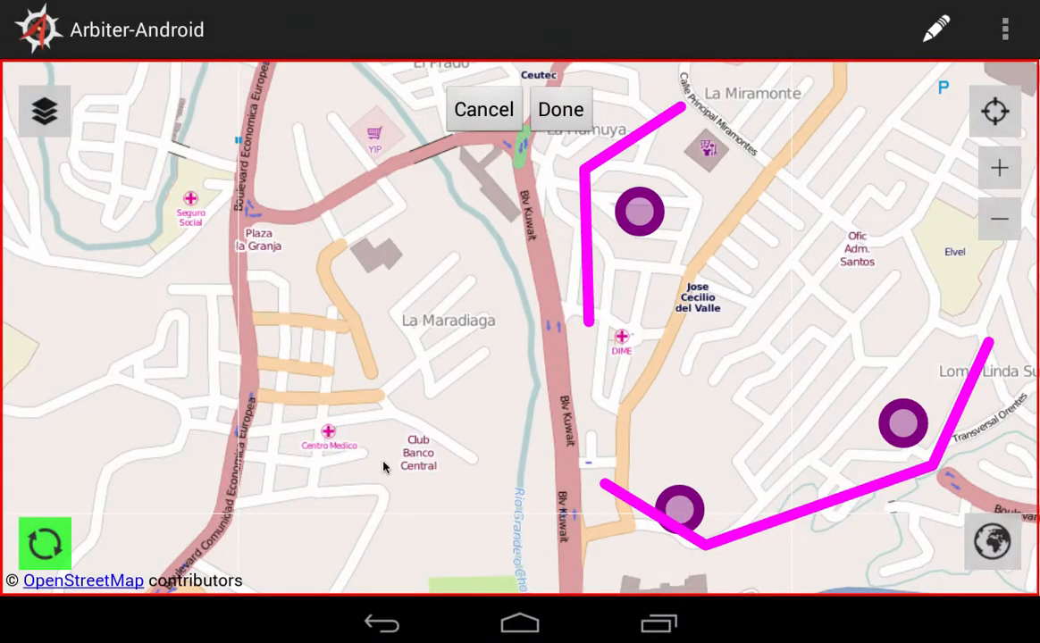
{"action": "left_click", "coordinate": [386, 456]}
{"action": "left_click", "coordinate": [374, 500]}
{"action": "left_click", "coordinate": [404, 540]}
{"action": "left_click", "coordinate": [469, 512]}
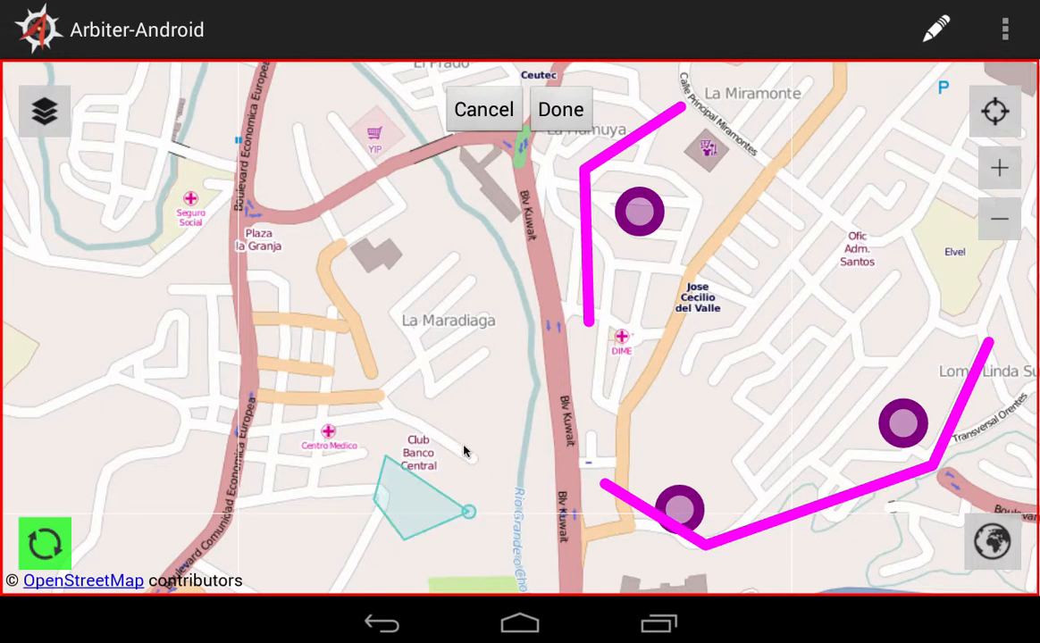
{"action": "left_click", "coordinate": [452, 459]}
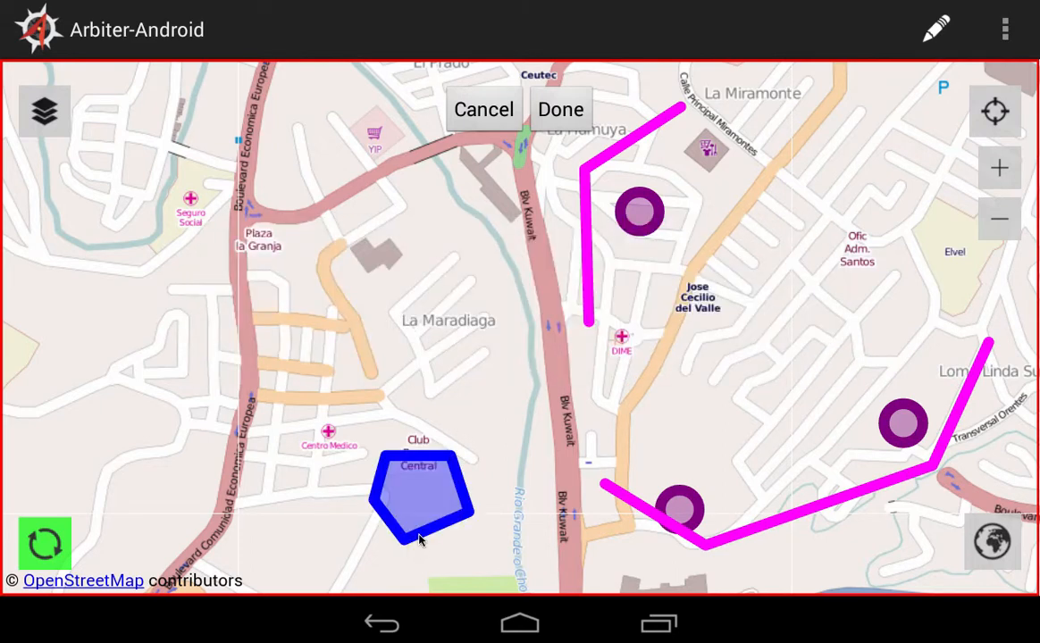
Add a second, four-sided polygon part to the multipolygon feature, west of Boulevard Comunidad Economica Europea and Centro Medico.
{"action": "left_click", "coordinate": [419, 536]}
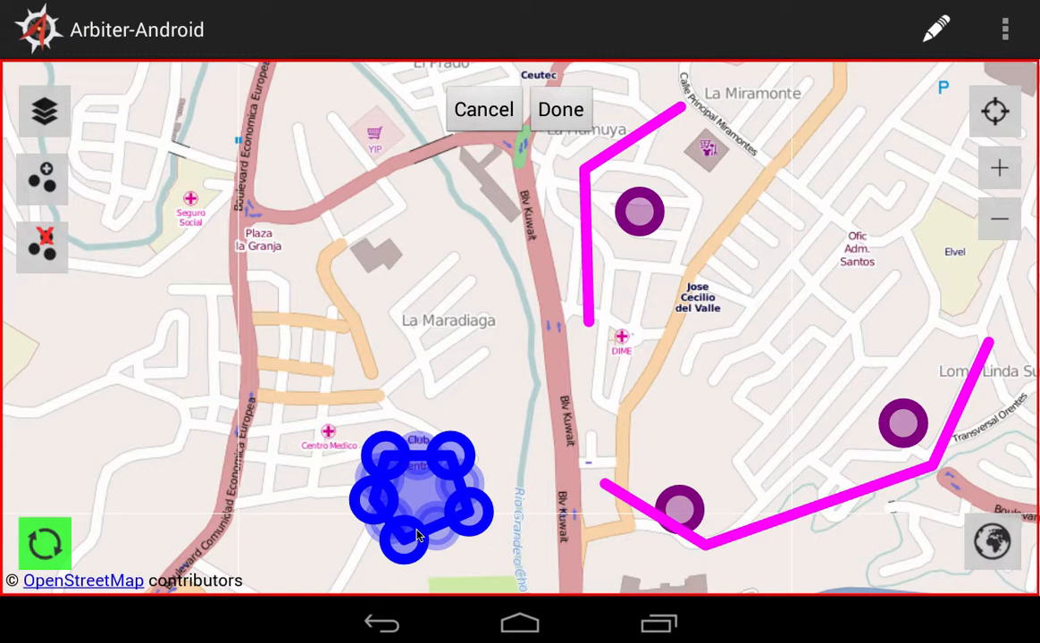
{"action": "left_click", "coordinate": [50, 183]}
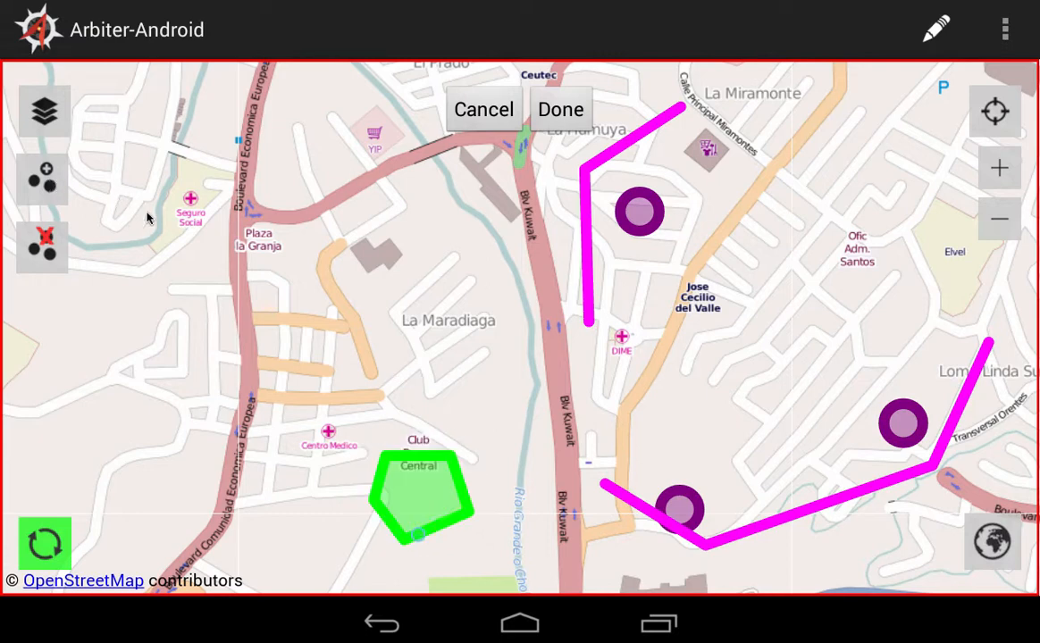
{"action": "left_click", "coordinate": [110, 386]}
{"action": "left_click", "coordinate": [79, 425]}
{"action": "left_click", "coordinate": [121, 468]}
{"action": "left_click", "coordinate": [187, 436]}
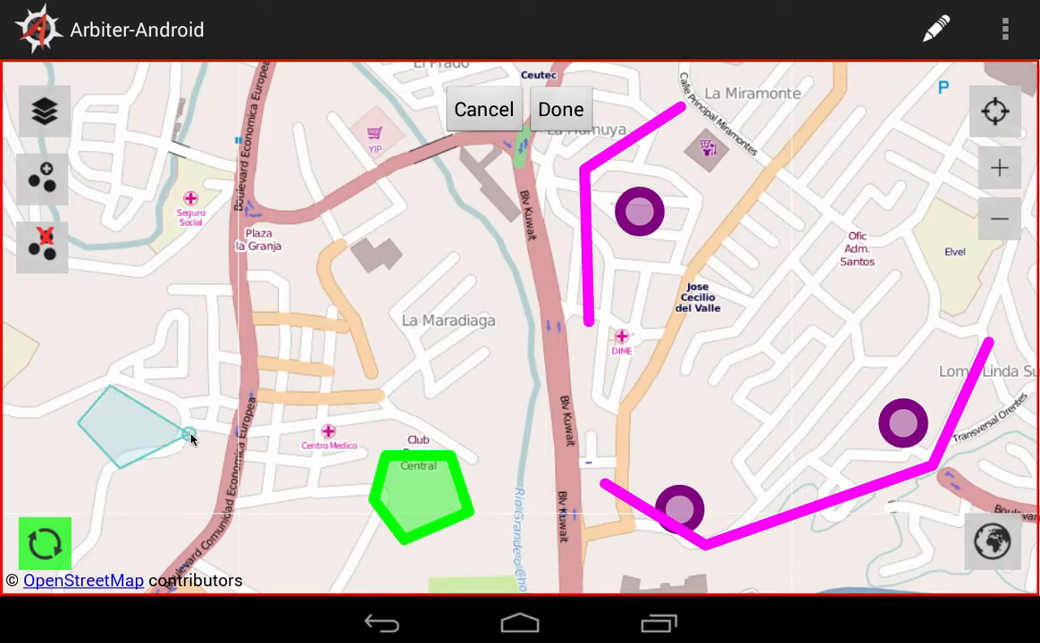
{"action": "double_click", "coordinate": [190, 435]}
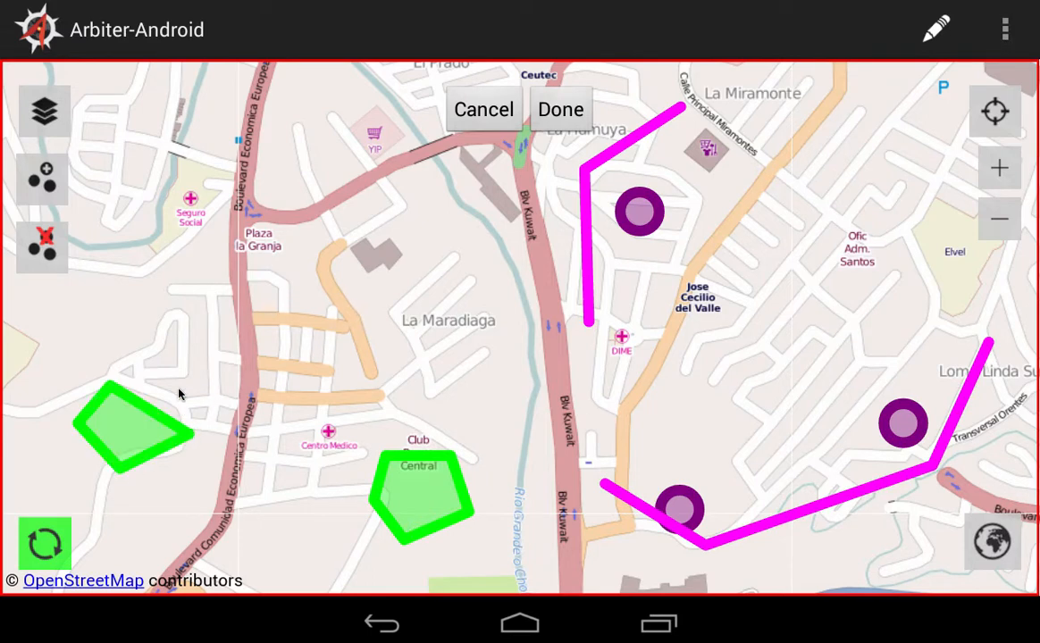
Finish the multipolygon feature with the comment "high water", save it, and return to the map.
{"action": "left_click", "coordinate": [562, 111]}
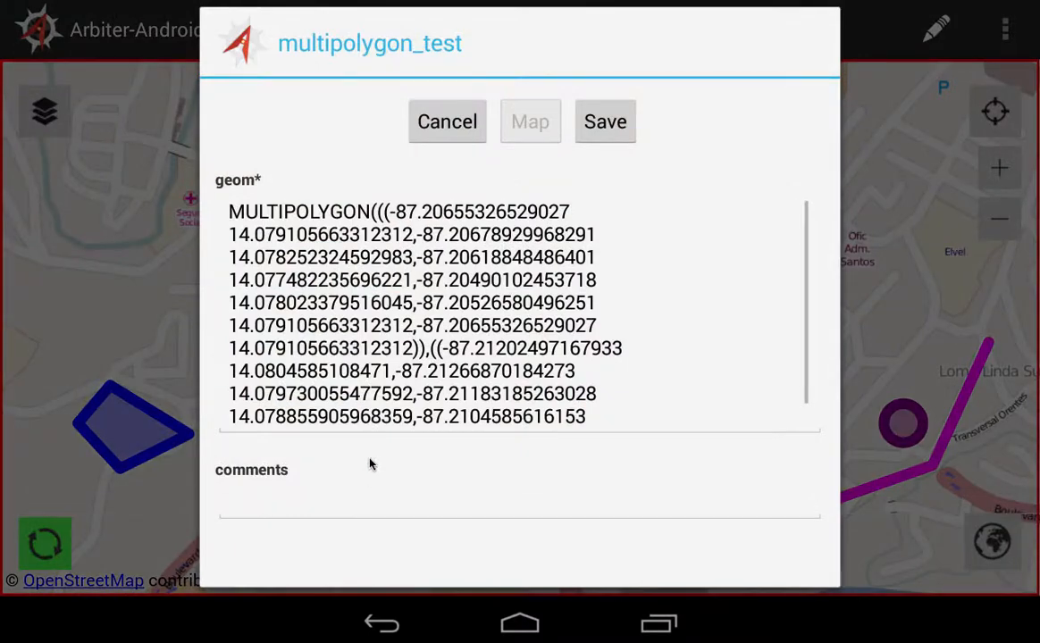
{"action": "left_click", "coordinate": [372, 493]}
{"action": "type", "text": "hi"}
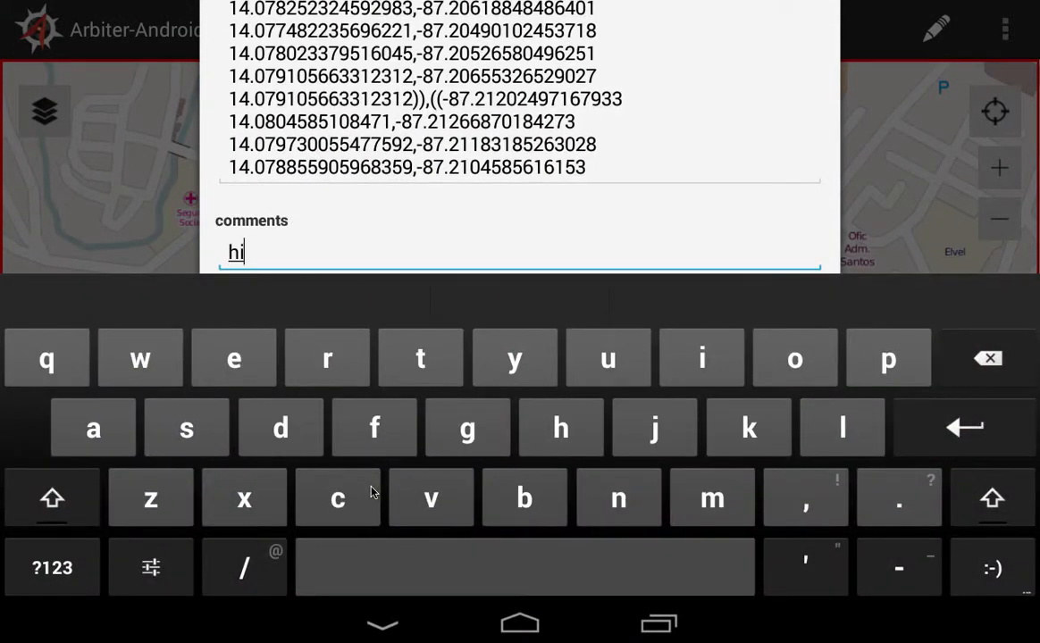
{"action": "type", "text": "gh water"}
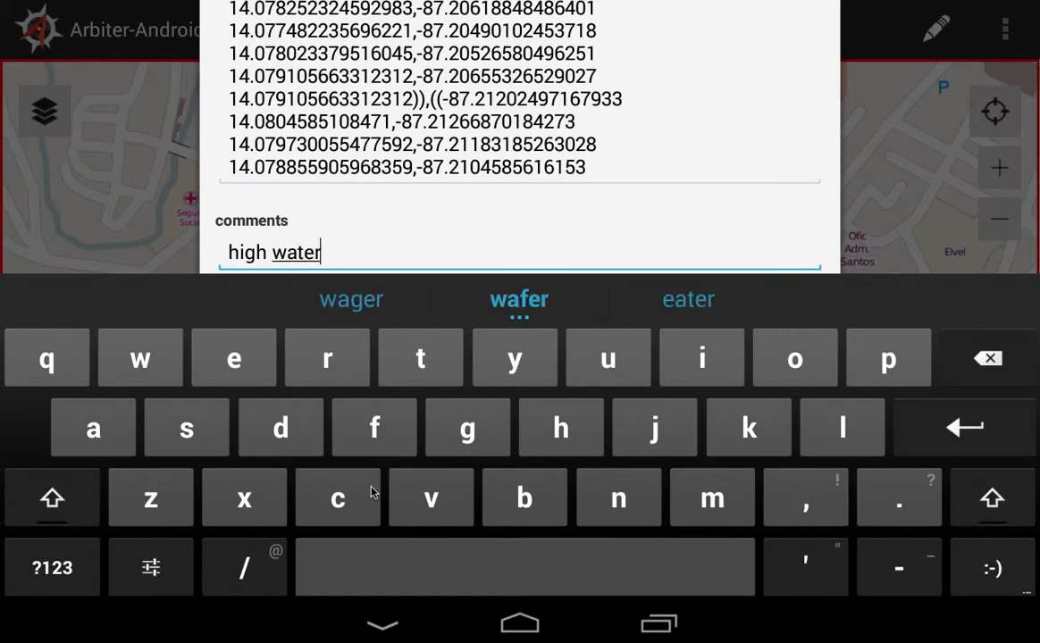
{"action": "left_click", "coordinate": [380, 624]}
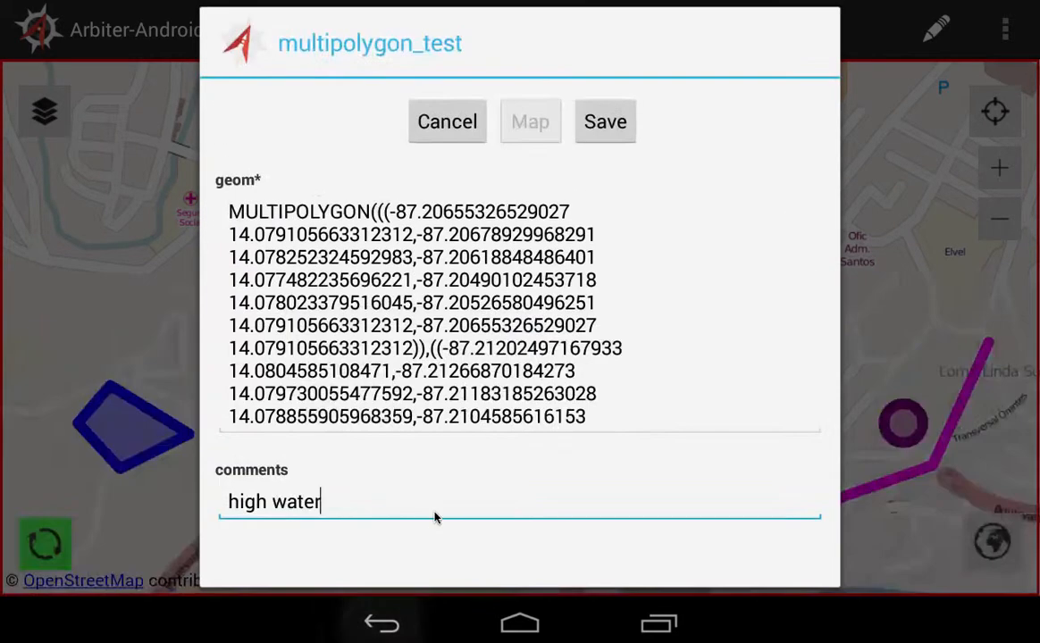
{"action": "left_click", "coordinate": [608, 123]}
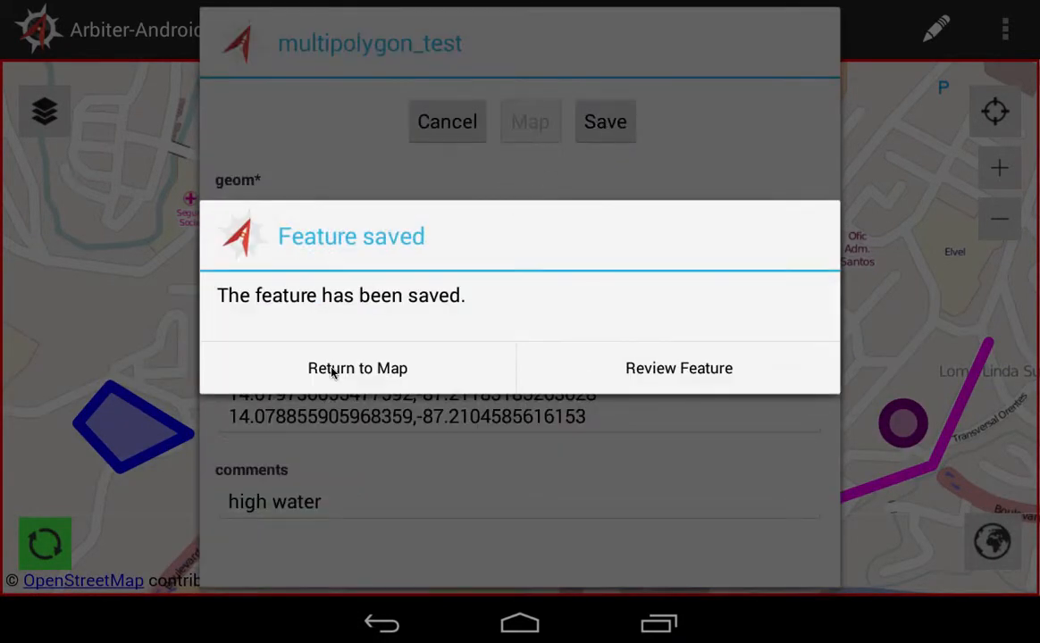
{"action": "left_click", "coordinate": [332, 371]}
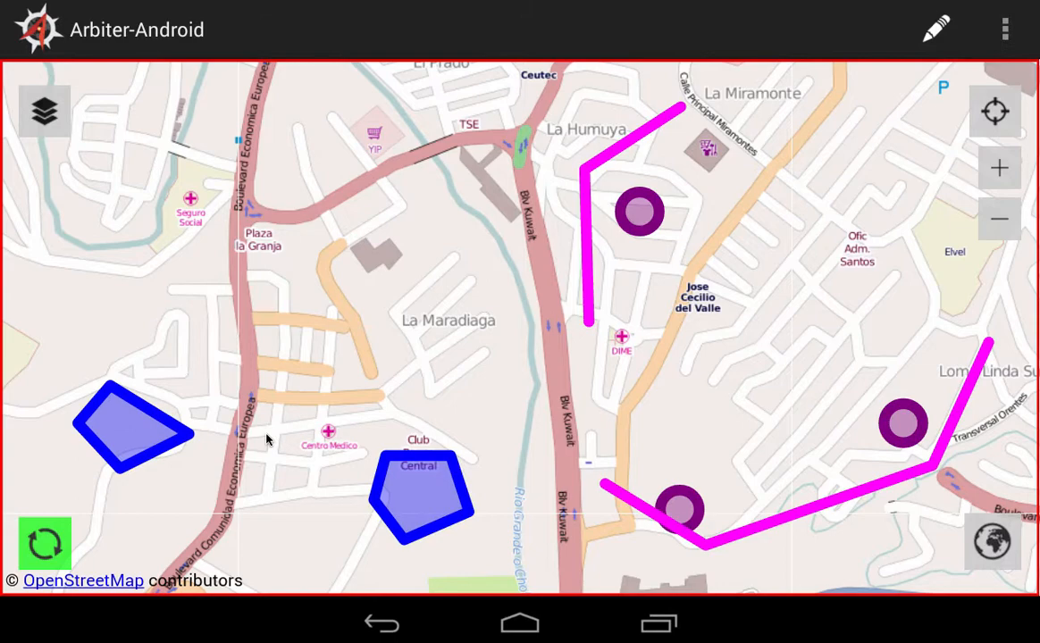
Sync the newly created features, and close Arbiter-Android by removing it from the recent apps.
{"action": "left_click", "coordinate": [45, 543]}
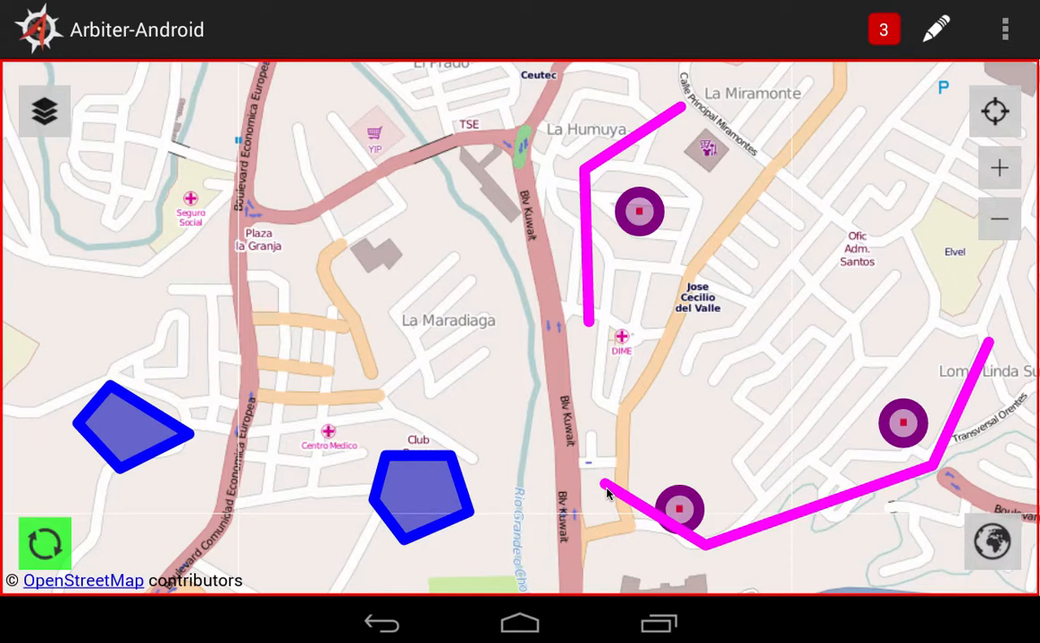
{"action": "left_click", "coordinate": [658, 623]}
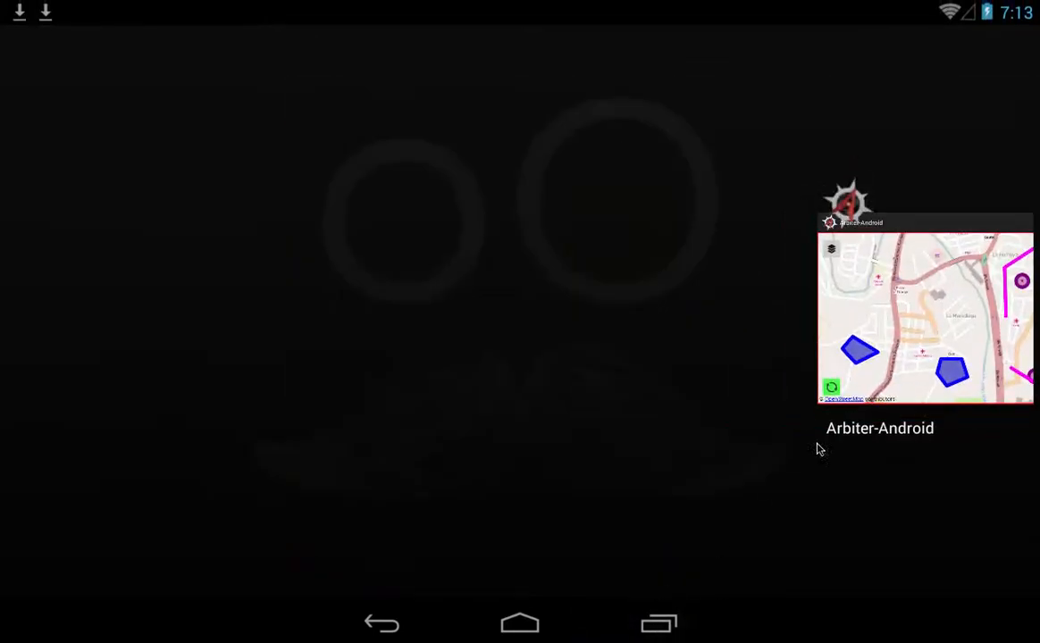
{"action": "left_click_drag", "start_coordinate": [898, 357], "coordinate": [896, 82]}
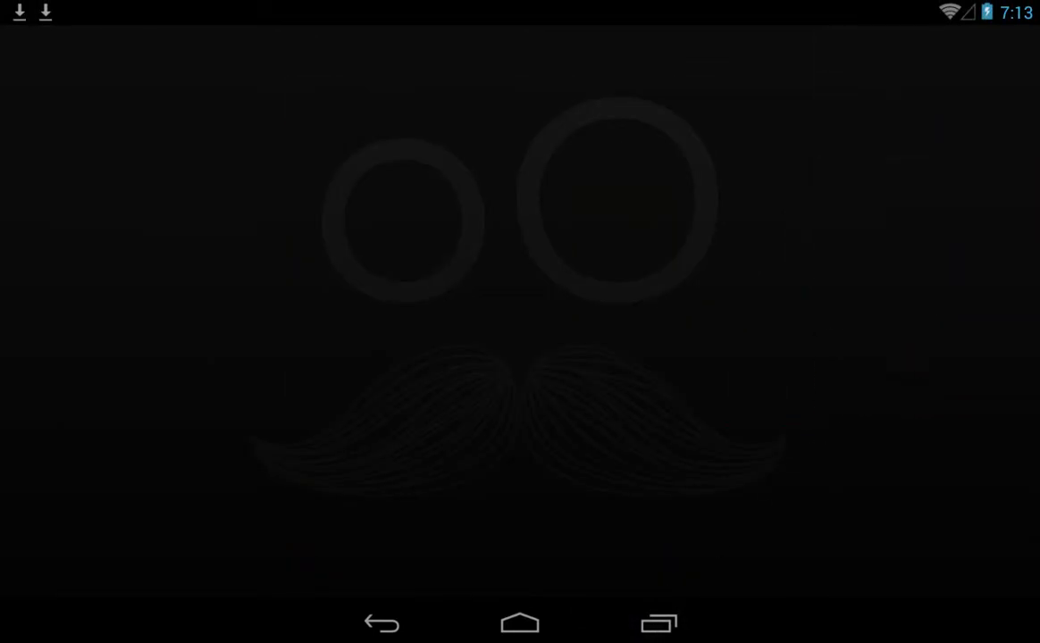